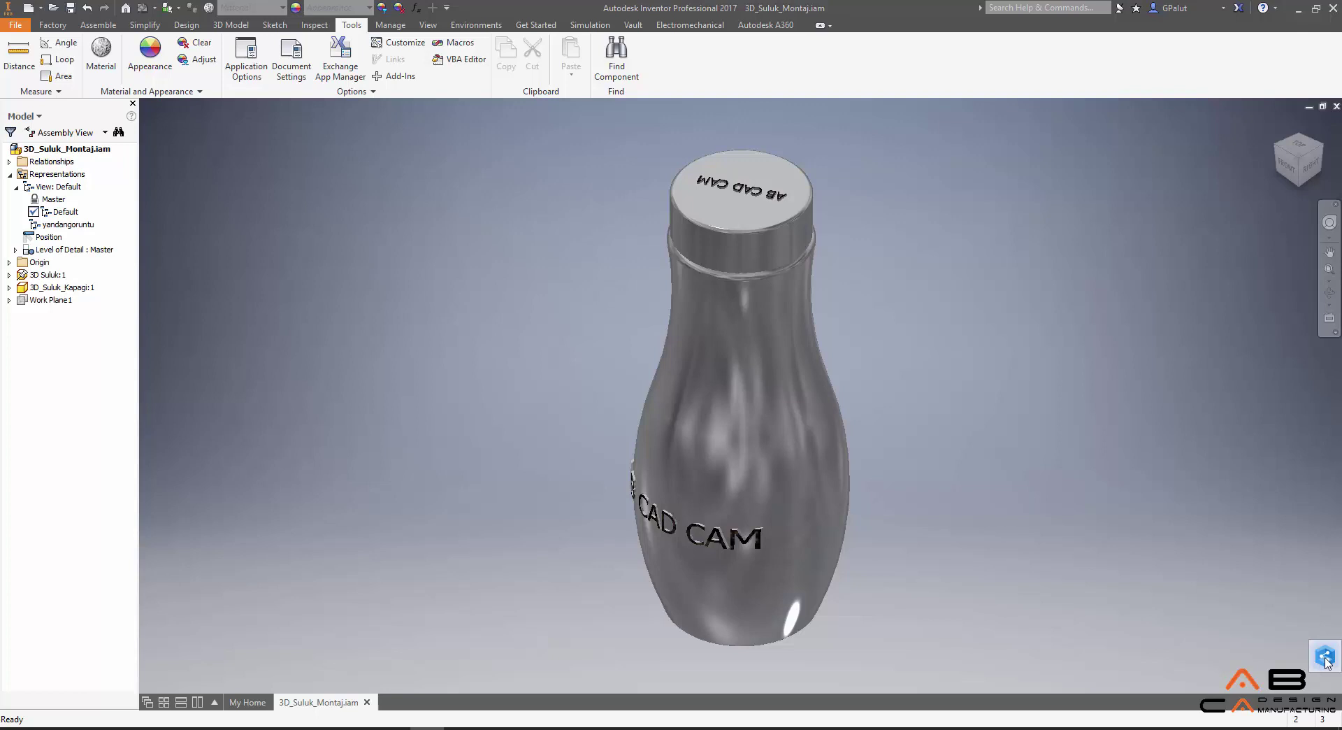
# - Open the Connected Design on A360 panel to list the Design Share events for 3D_Suluk_Montaj
pyautogui.click(1325, 657)
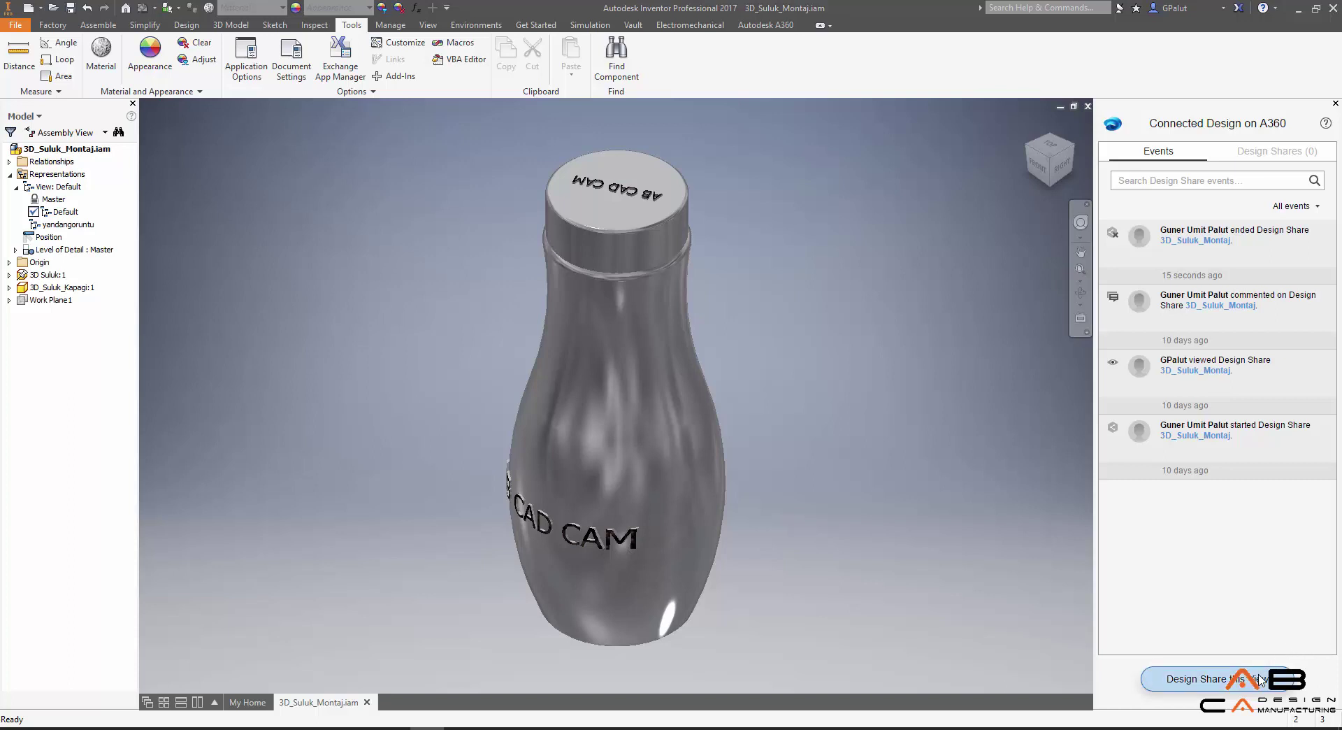
# - Open the Start Design Share on A360 dialog for the 3D_Suluk_Montaj view
pyautogui.click(1259, 678)
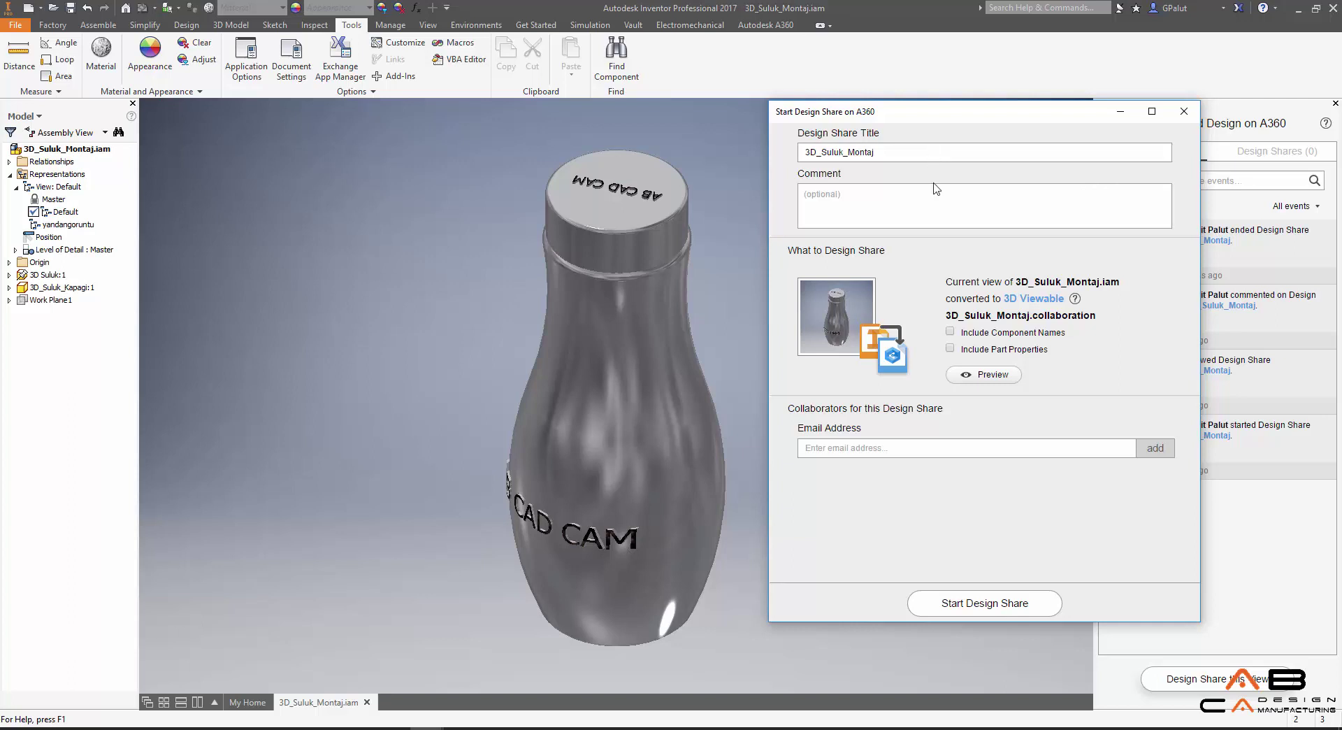
# - Tick Include Component Names and generate a preview of the shared 3D_Suluk_Montaj bottle
pyautogui.click(951, 332)
pyautogui.click(987, 377)
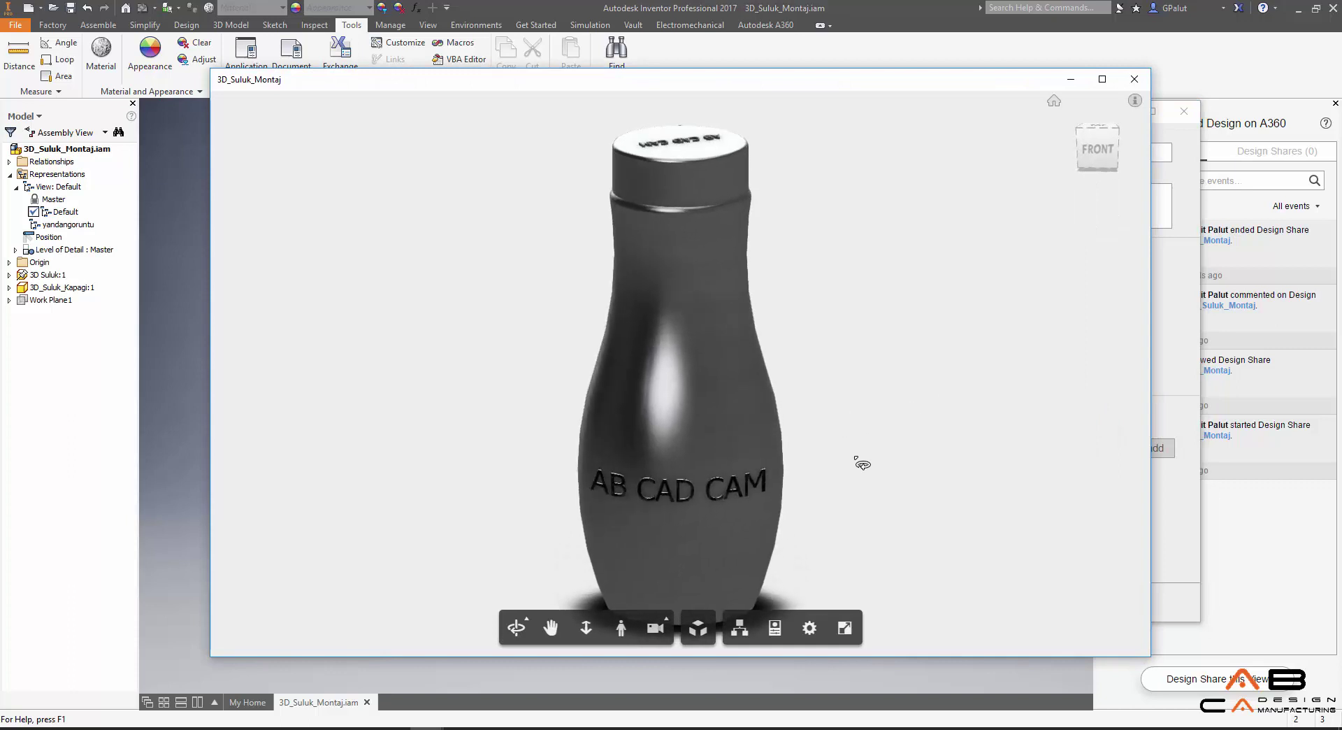
pyautogui.click(698, 631)
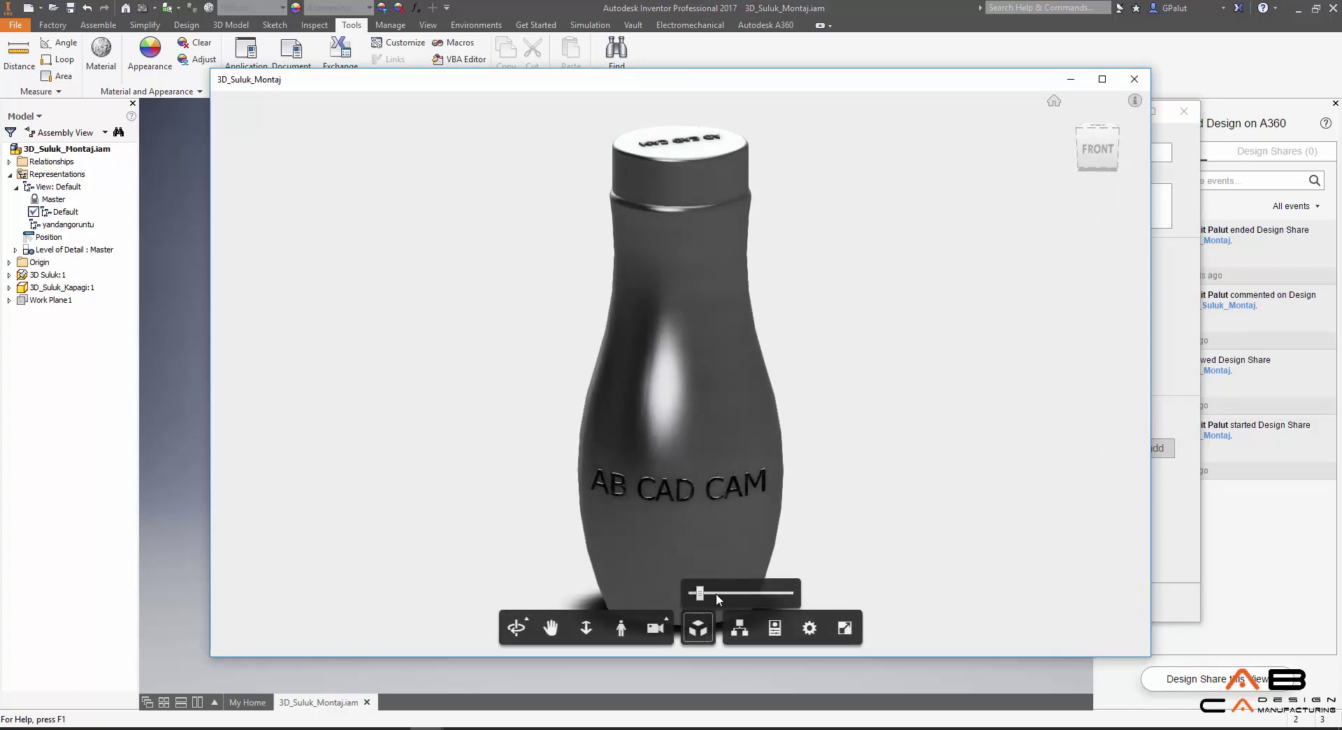
pyautogui.moveTo(716, 593); pyautogui.dragTo(722, 595)
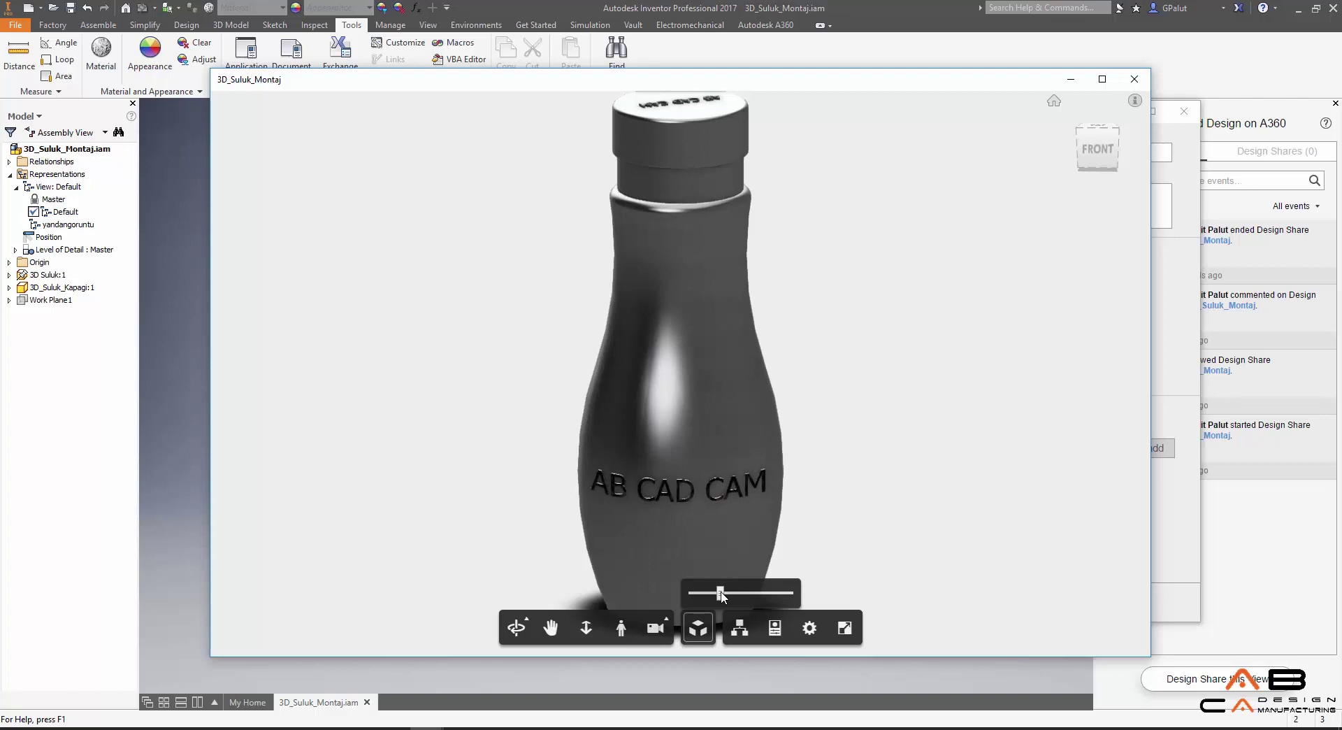
pyautogui.moveTo(723, 595); pyautogui.dragTo(692, 593)
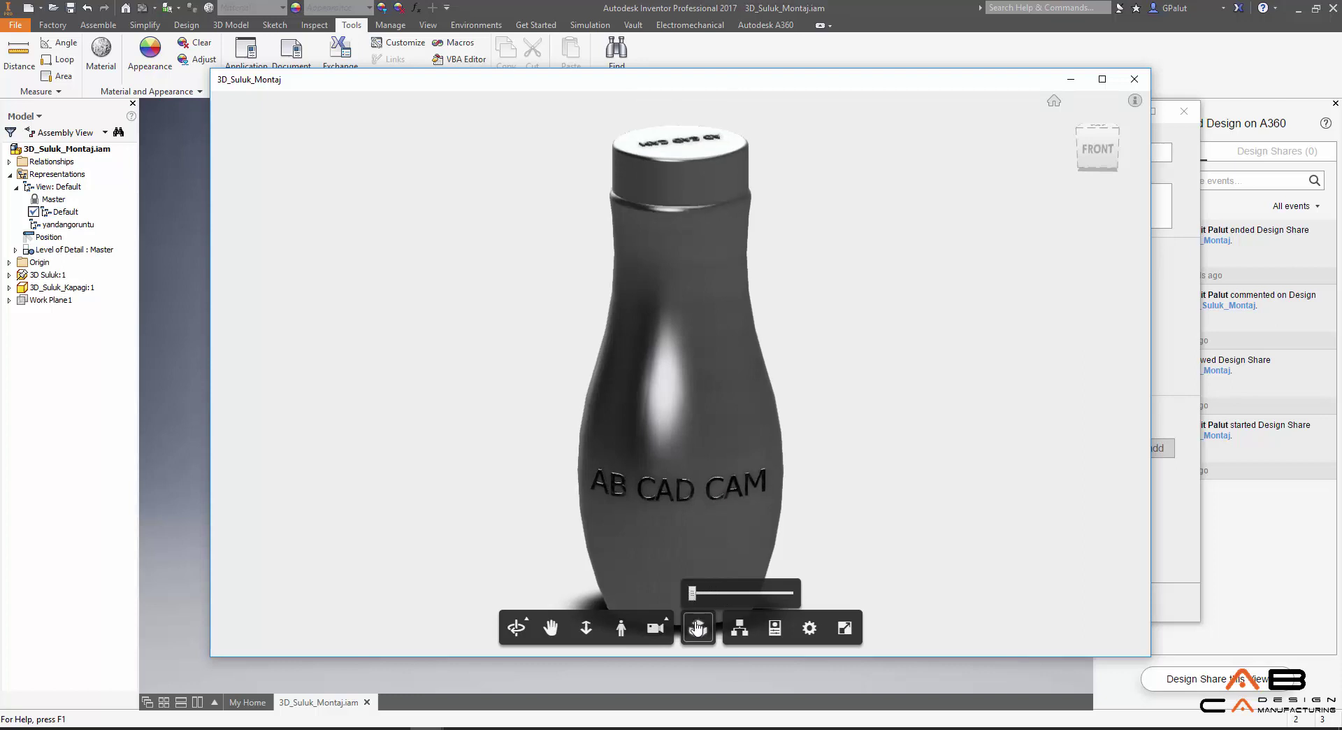
pyautogui.click(697, 627)
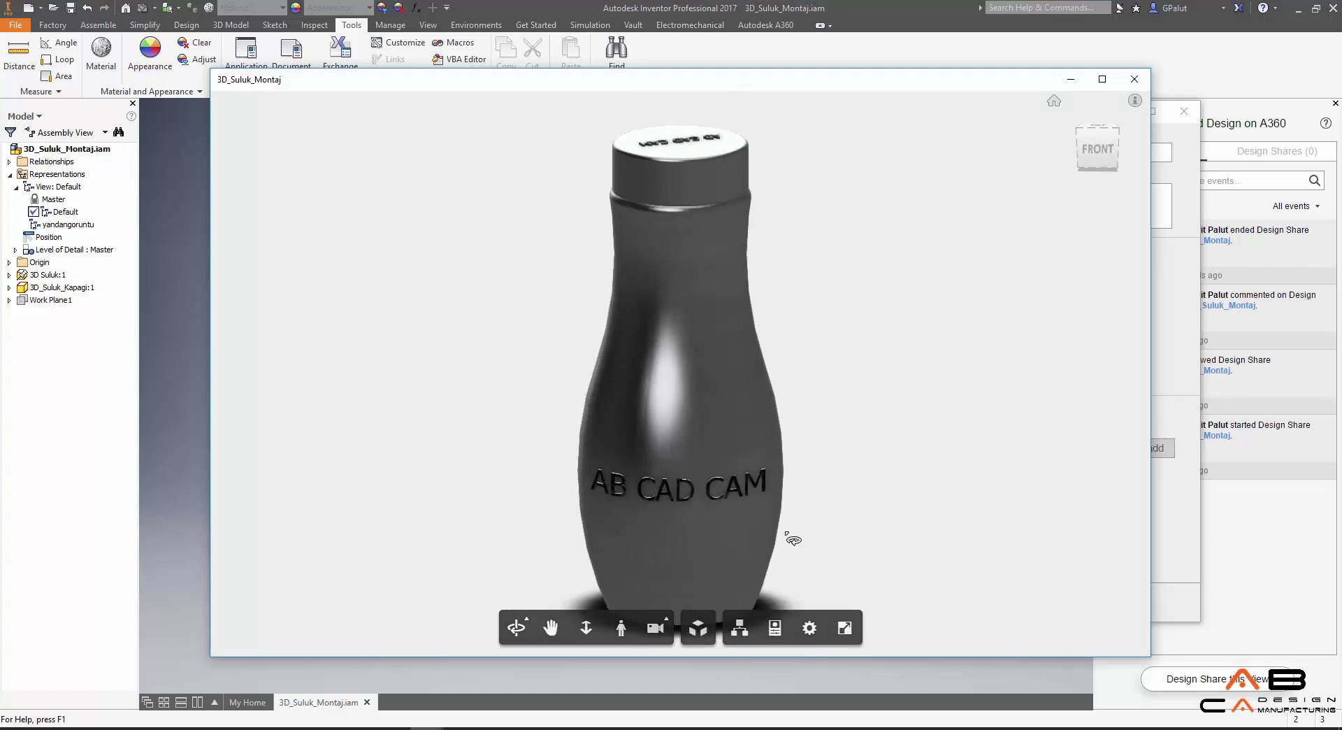
pyautogui.click(740, 628)
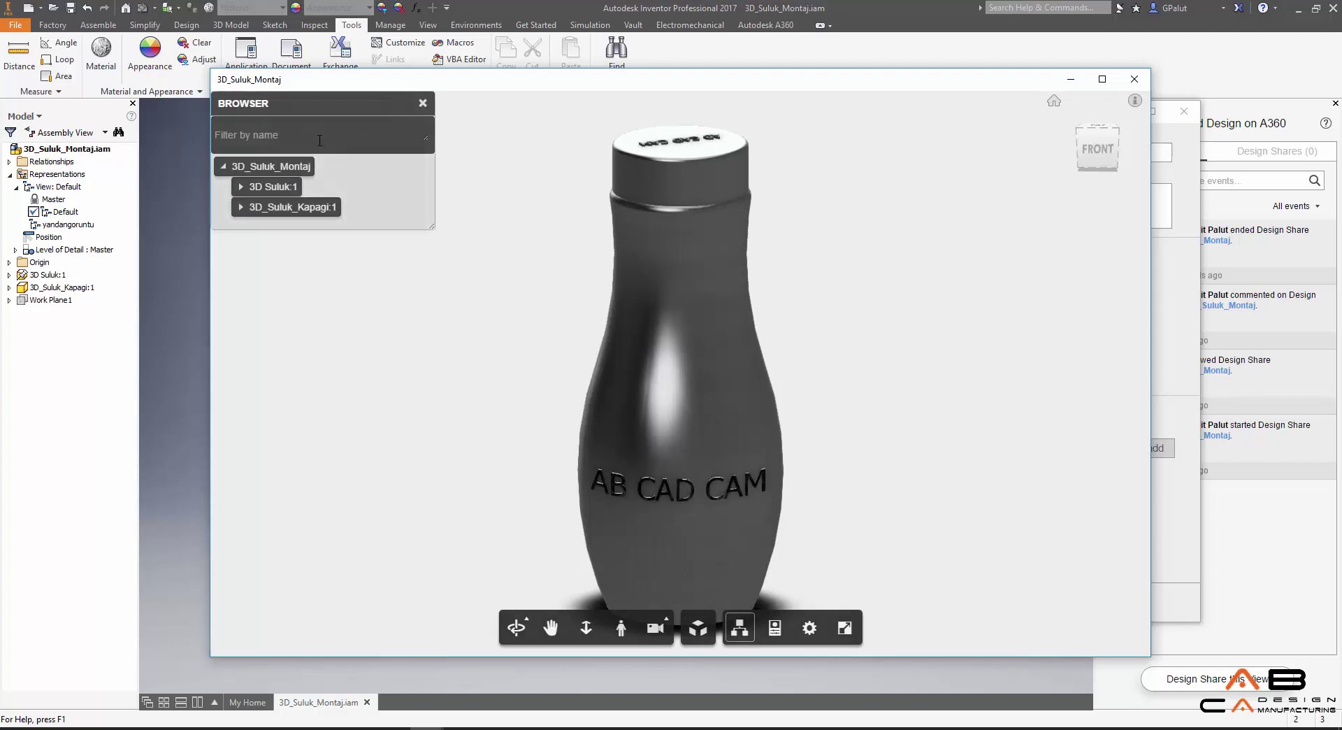
pyautogui.click(423, 104)
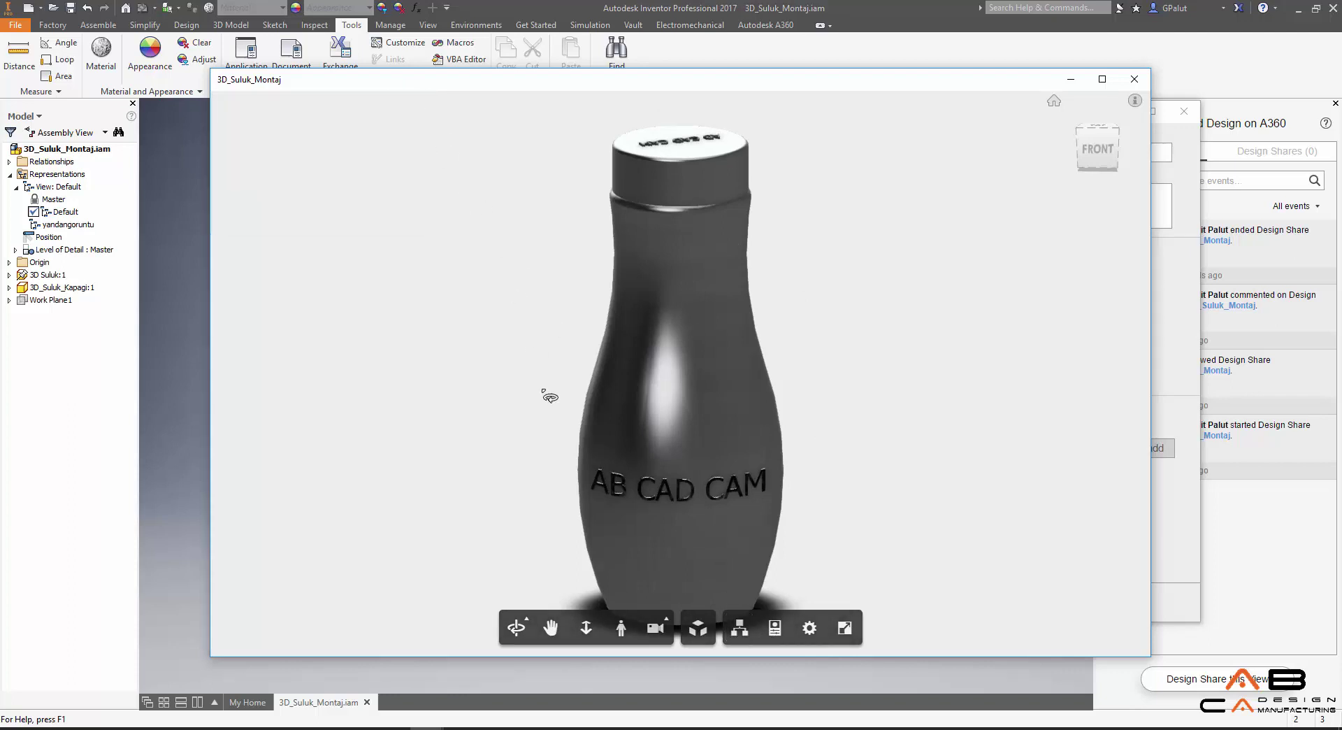
pyautogui.click(775, 628)
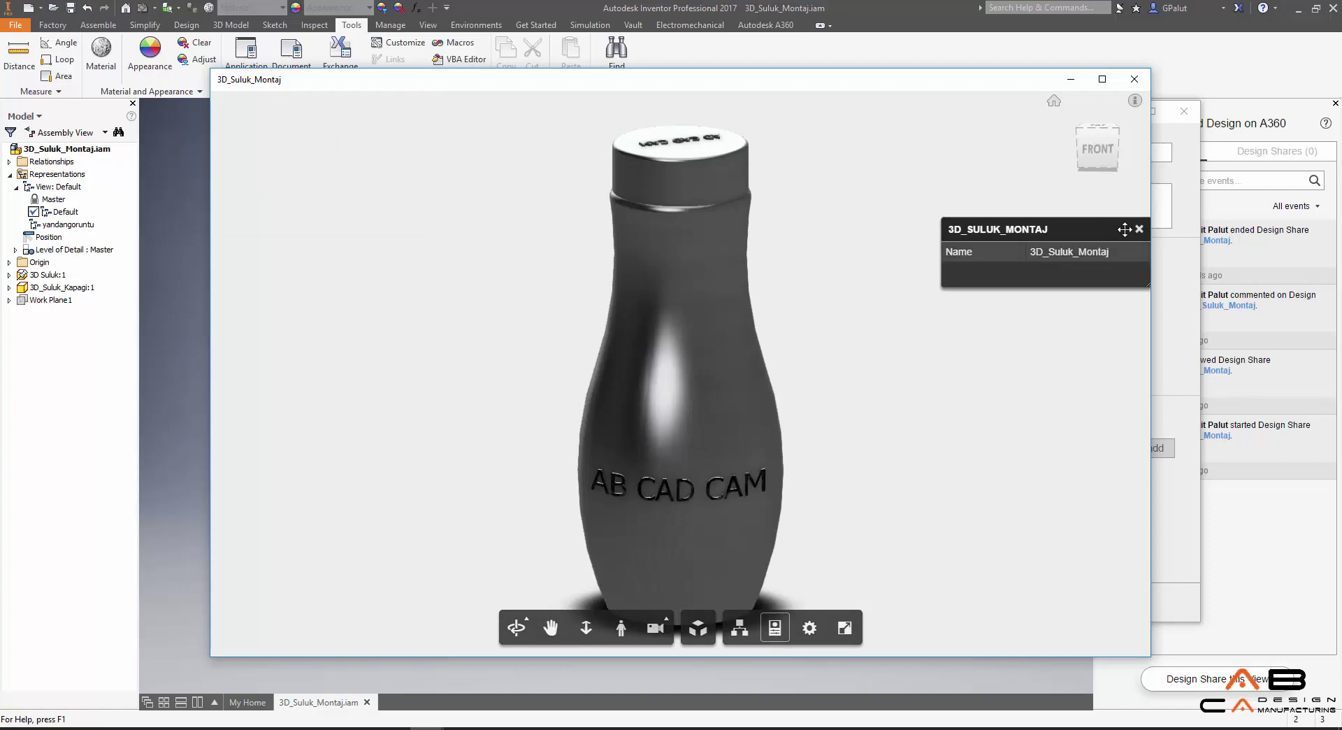
pyautogui.click(1140, 228)
pyautogui.click(1135, 81)
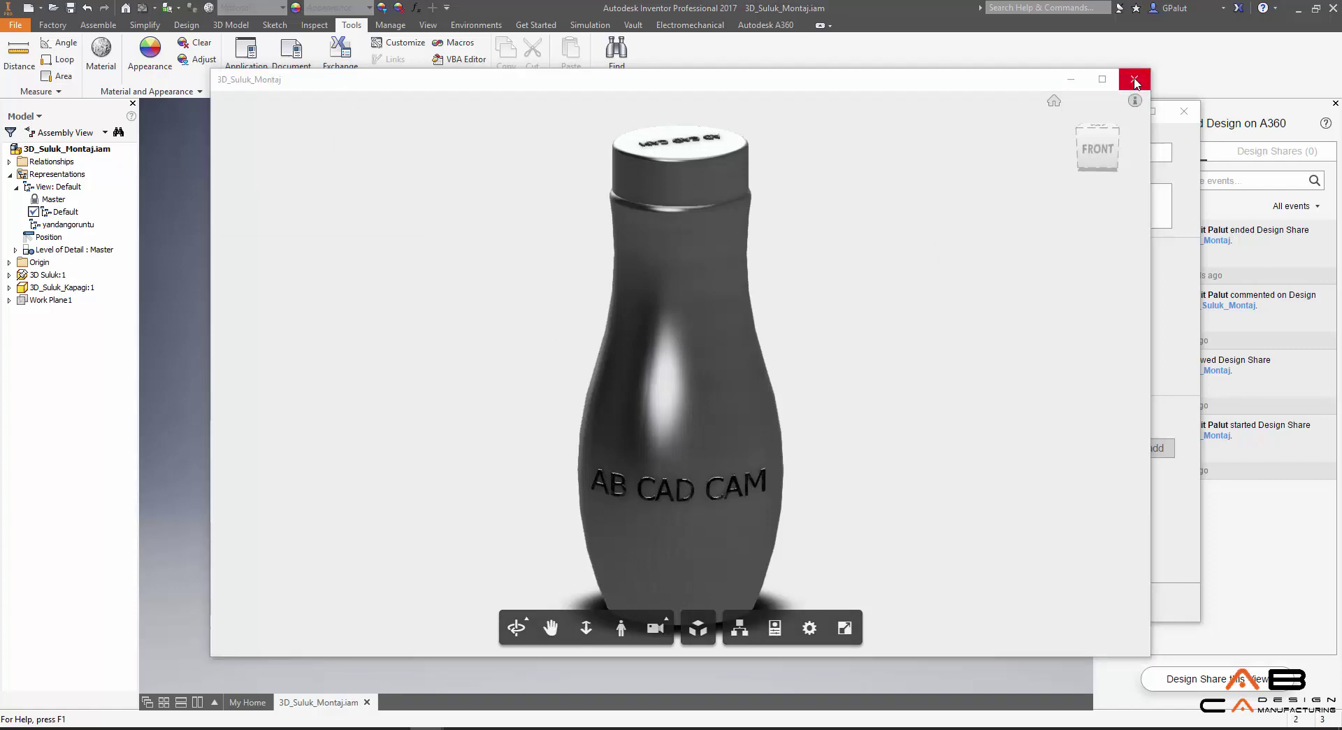
# - Add the collaborator's e-mail address and start the Design Share of 3D_Suluk_Montaj
pyautogui.click(940, 451)
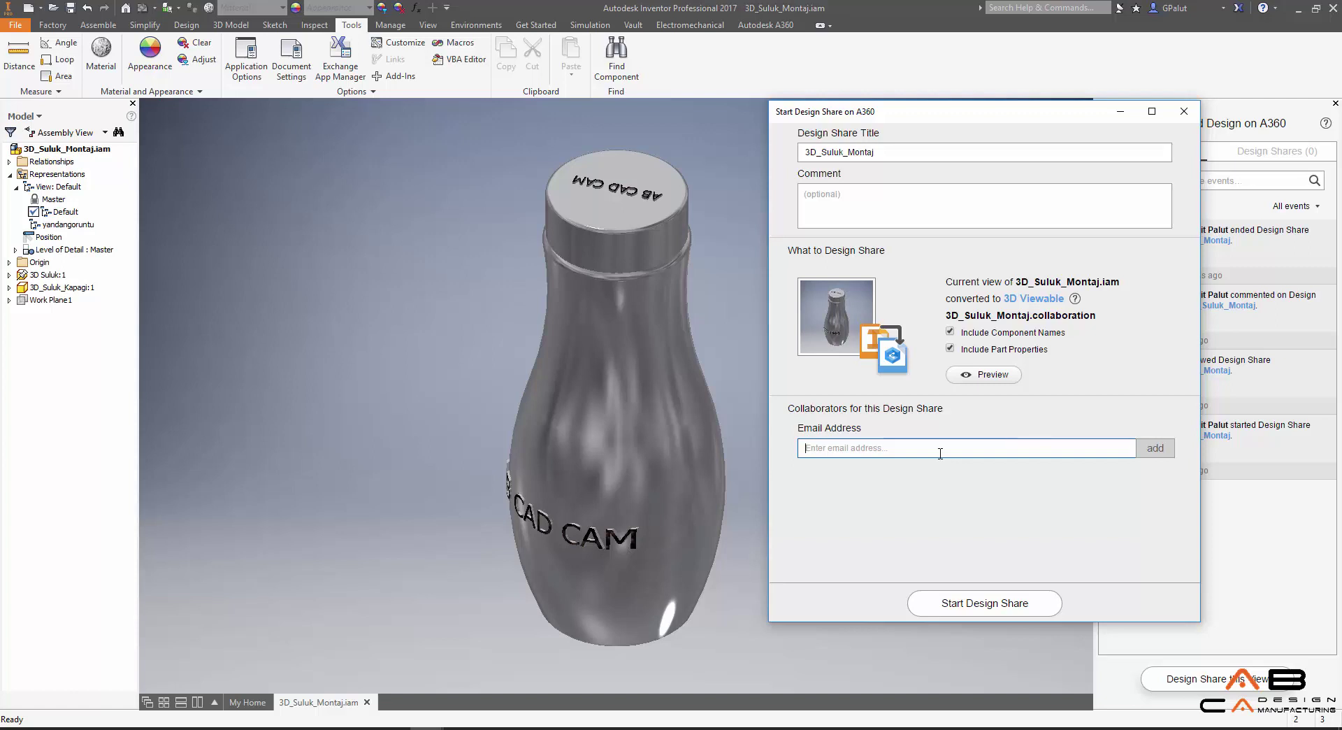
pyautogui.write('tolg')
pyautogui.press('Return')
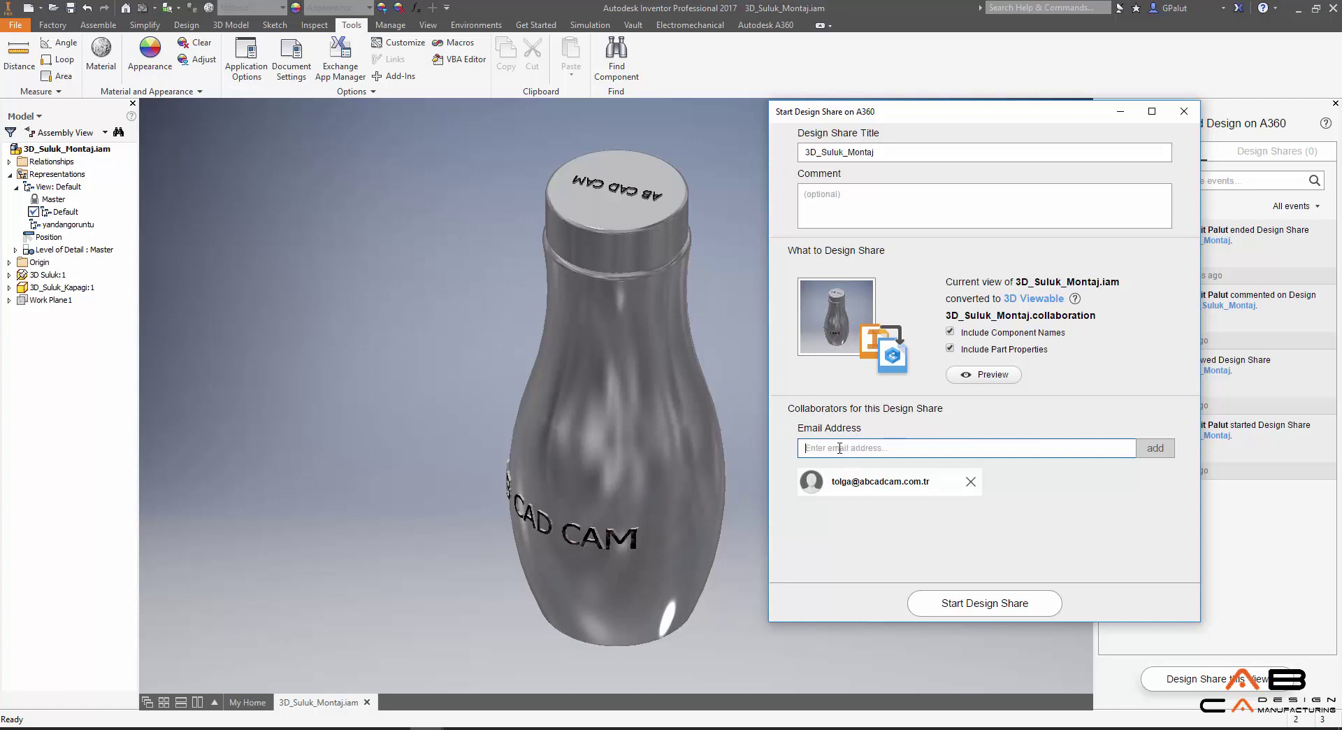
pyautogui.click(853, 445)
pyautogui.click(979, 606)
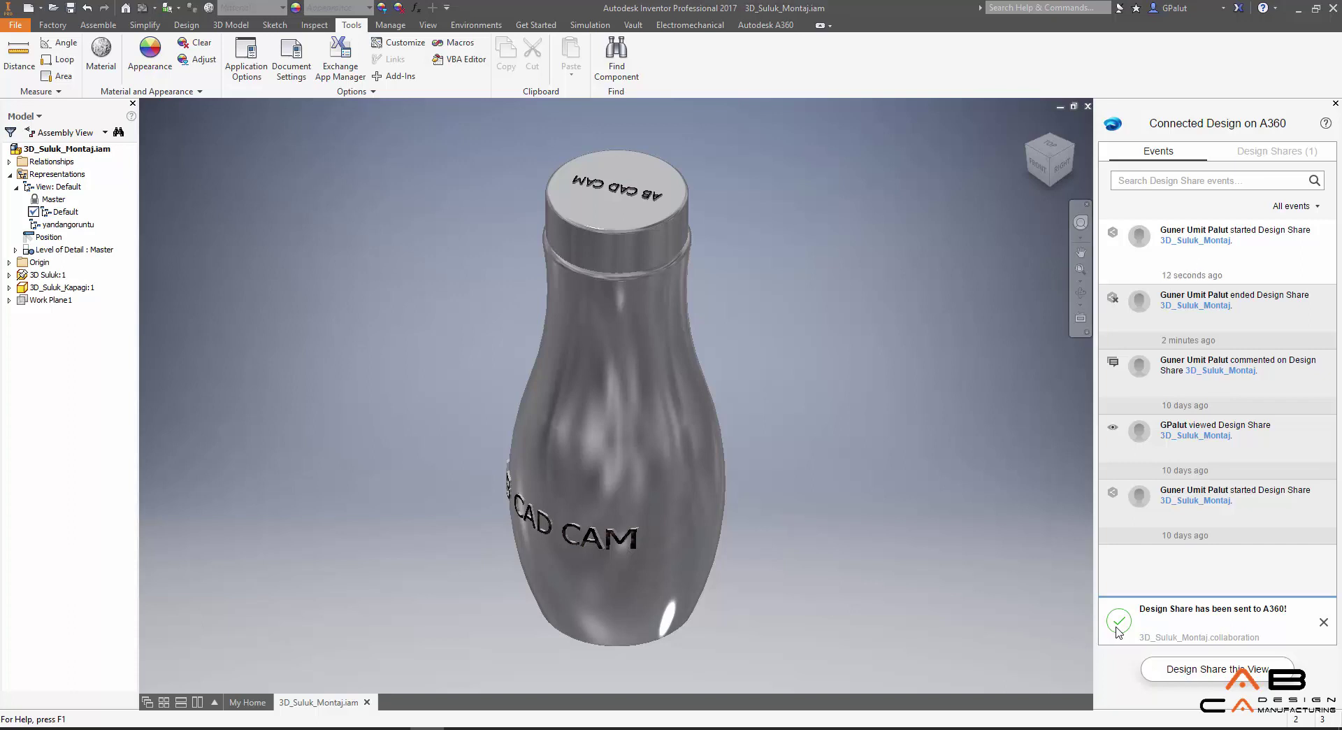
# - Show the Design Shares list, discard the collaborator changes, and cancel renaming the 3D_Suluk_Montaj share
pyautogui.click(1269, 154)
pyautogui.click(1321, 311)
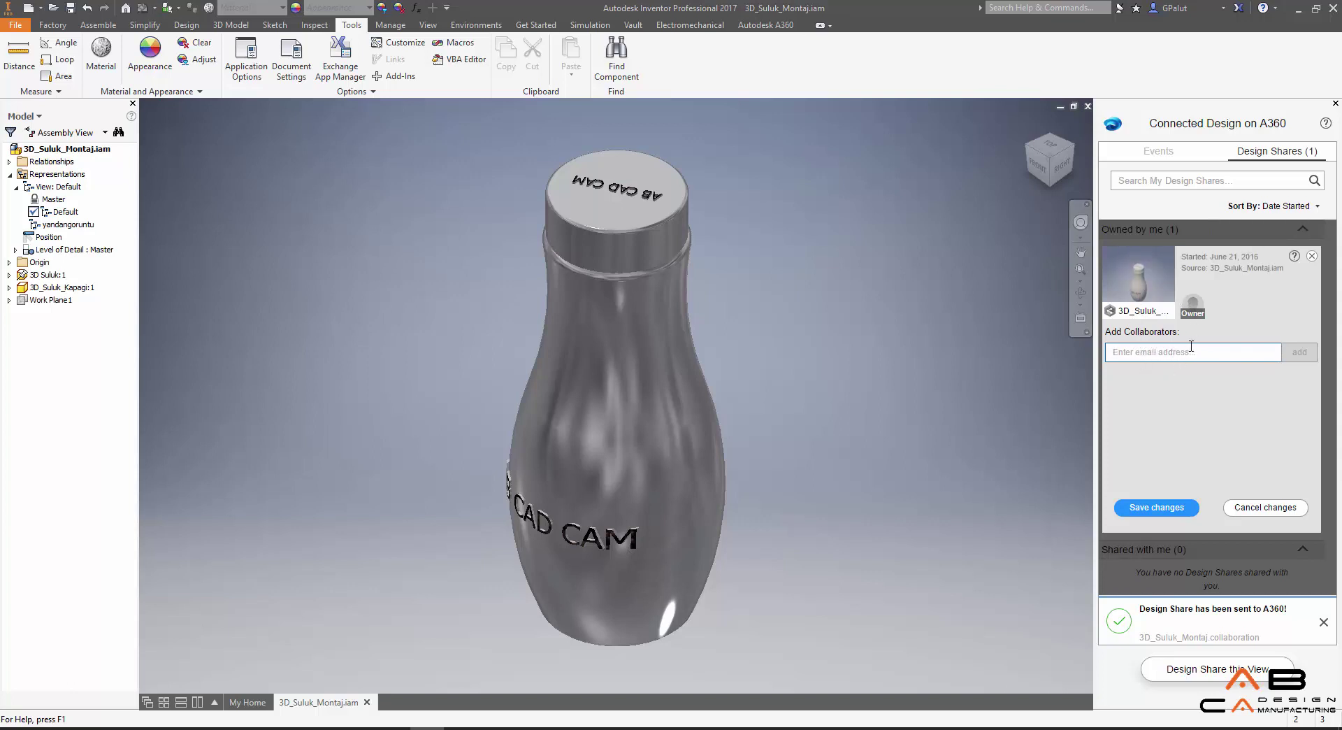
pyautogui.click(1313, 256)
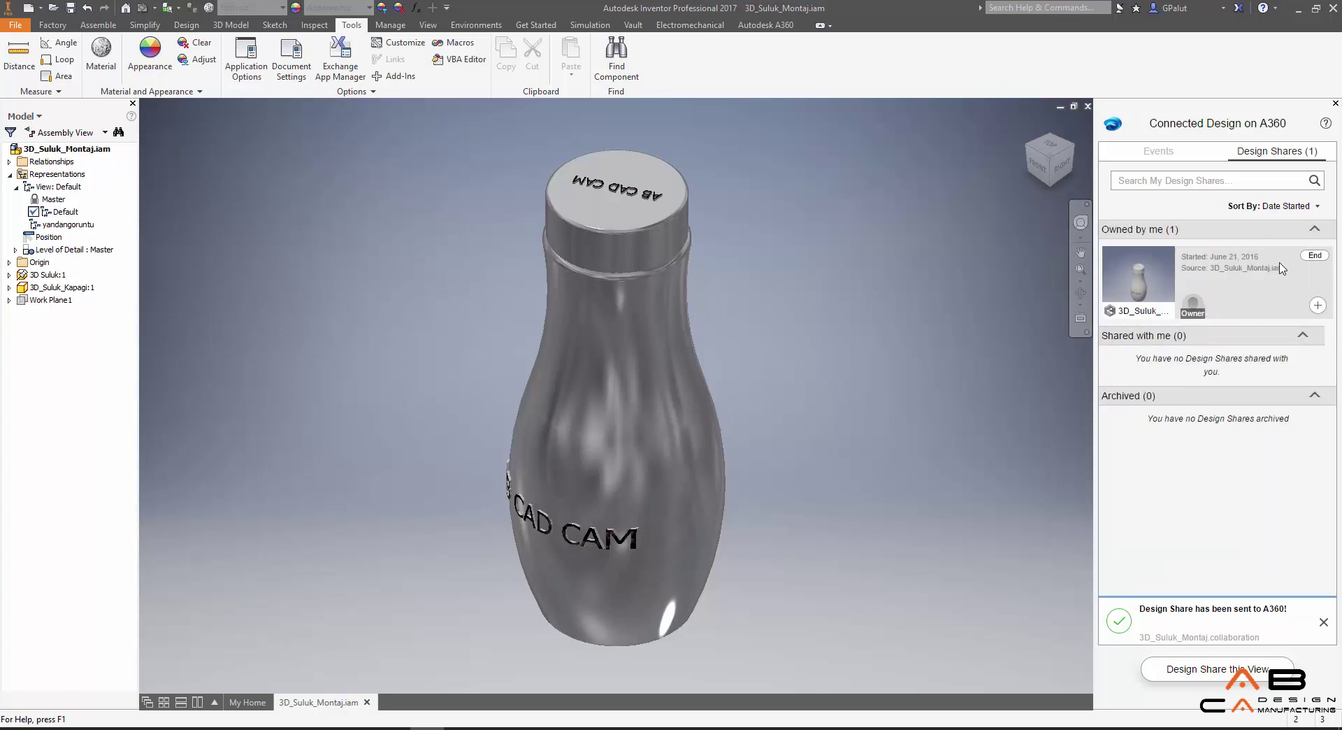
pyautogui.moveTo(1139, 275)
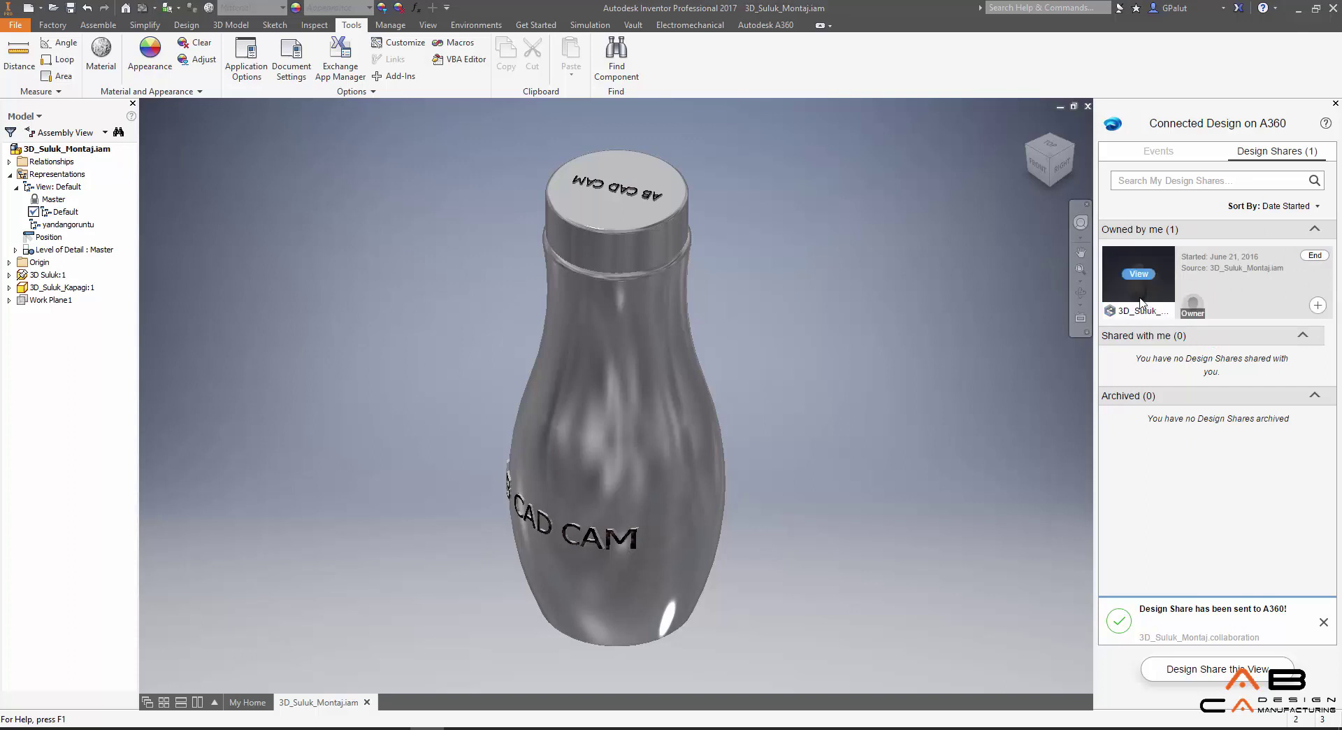
pyautogui.doubleClick(1142, 312)
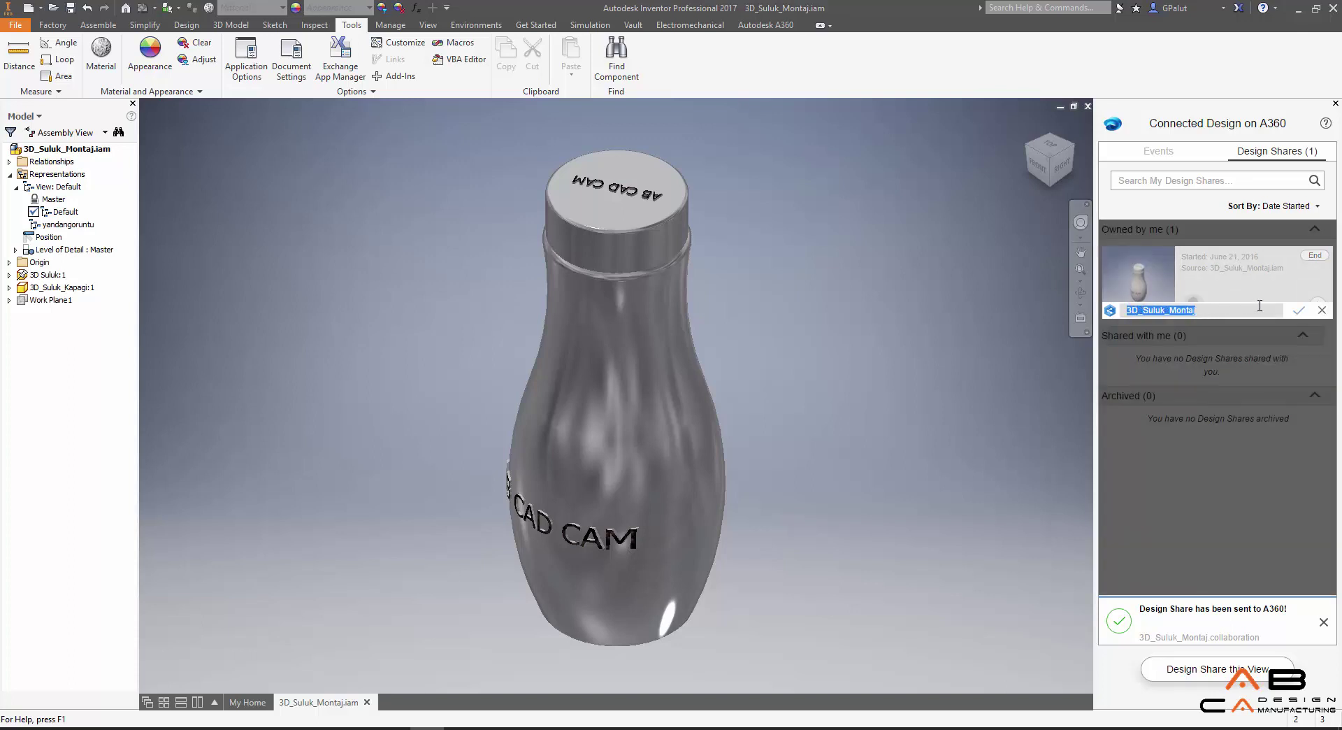
pyautogui.press('BackSpace')
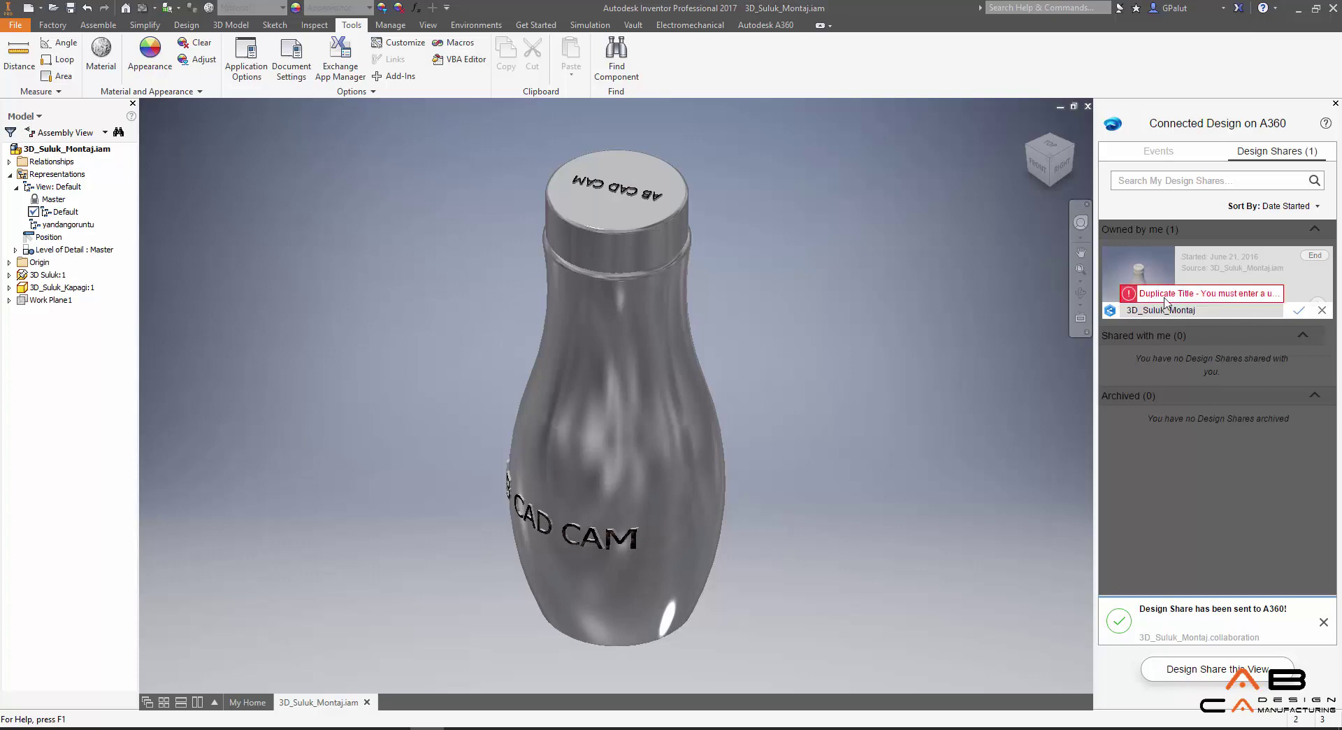
pyautogui.click(1322, 310)
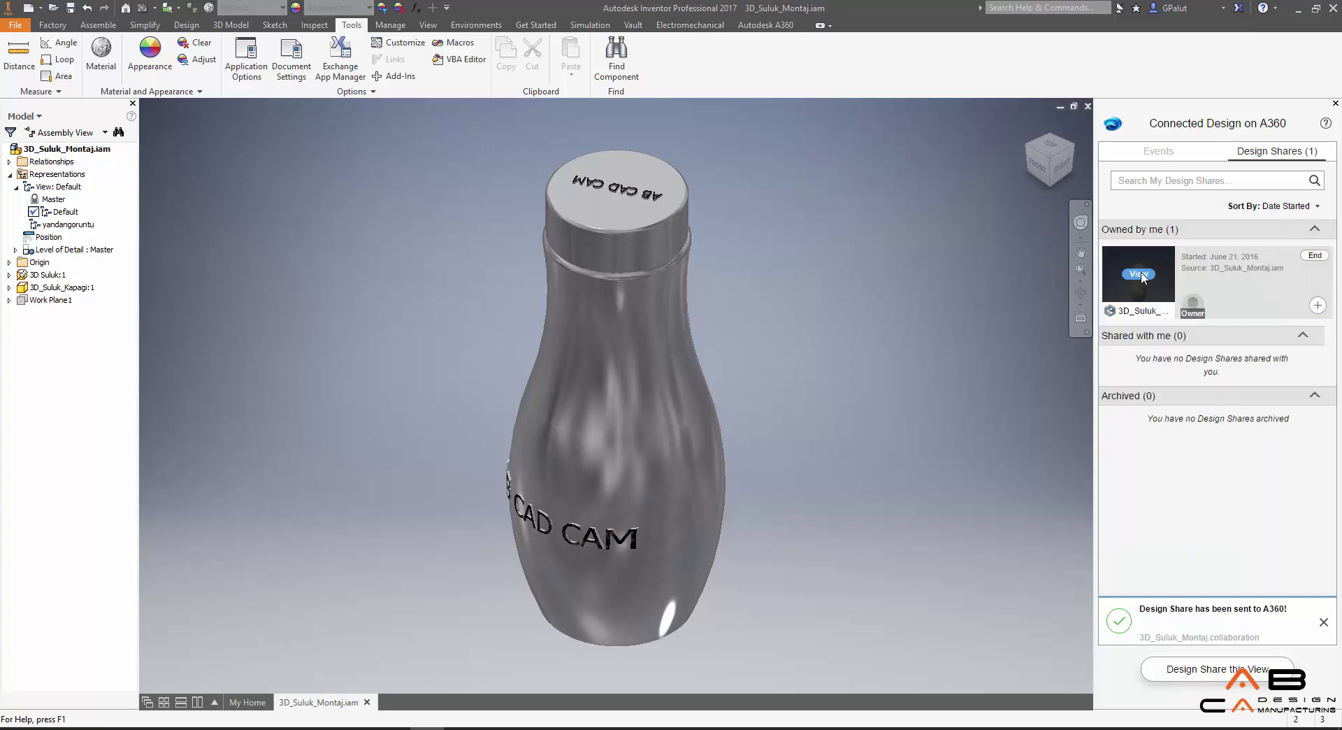
# - View the 3D_Suluk_Montaj share, post the comment 'Deneme', then close the viewer
pyautogui.click(1144, 276)
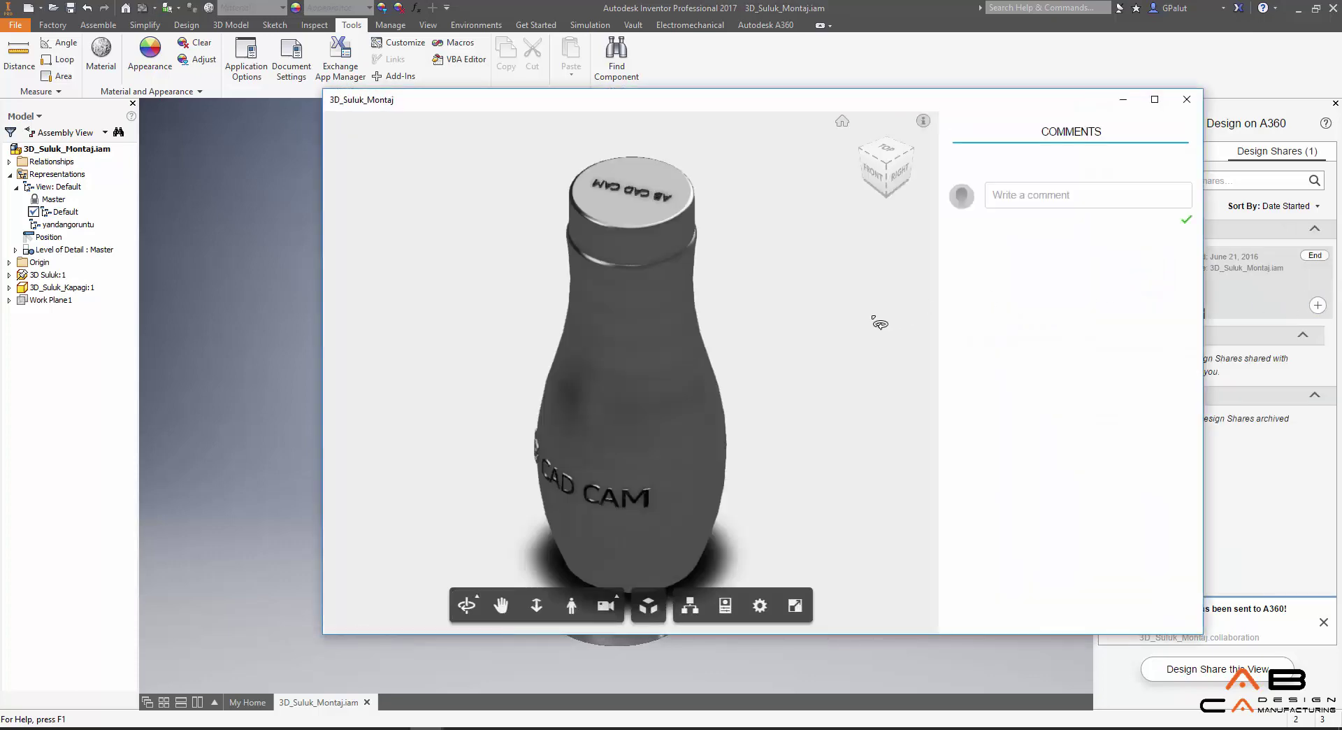
pyautogui.moveTo(695, 269)
pyautogui.mouseDown()
pyautogui.moveTo(808, 407)
pyautogui.moveTo(741, 294)
pyautogui.mouseUp()
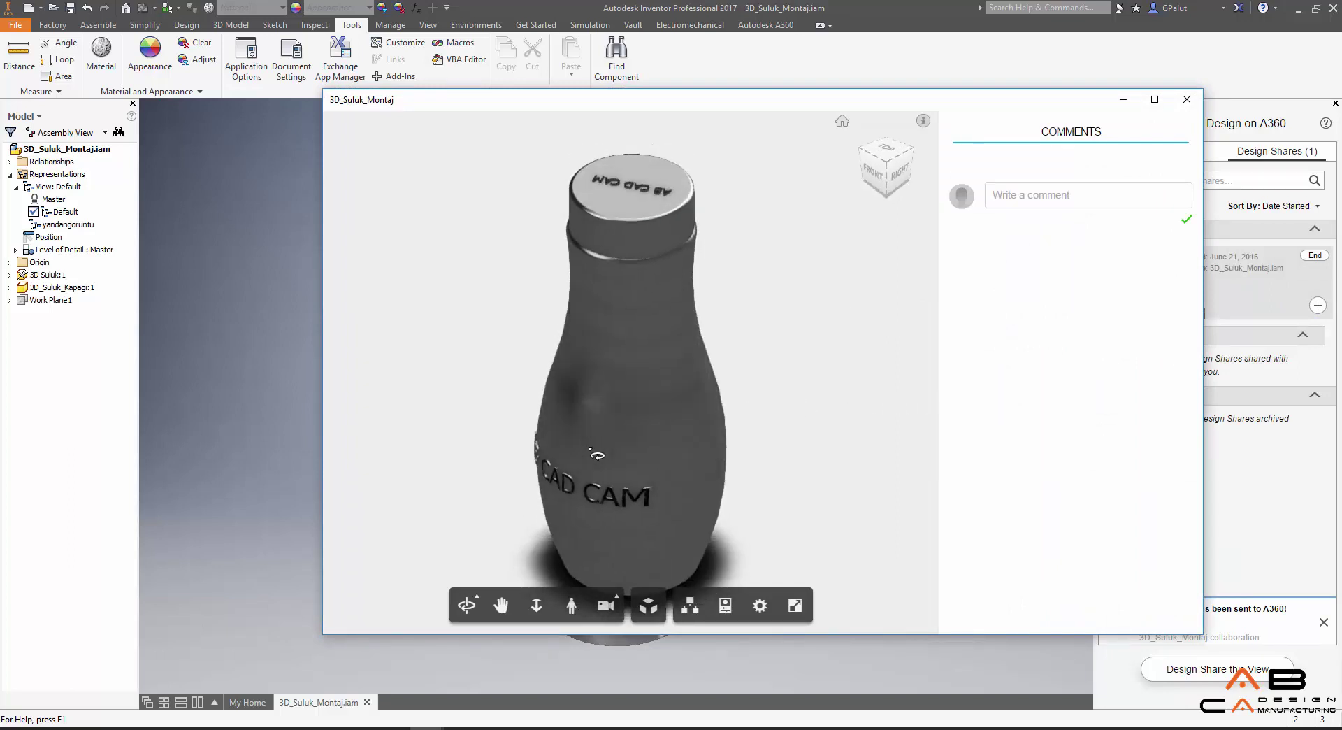
pyautogui.click(1071, 190)
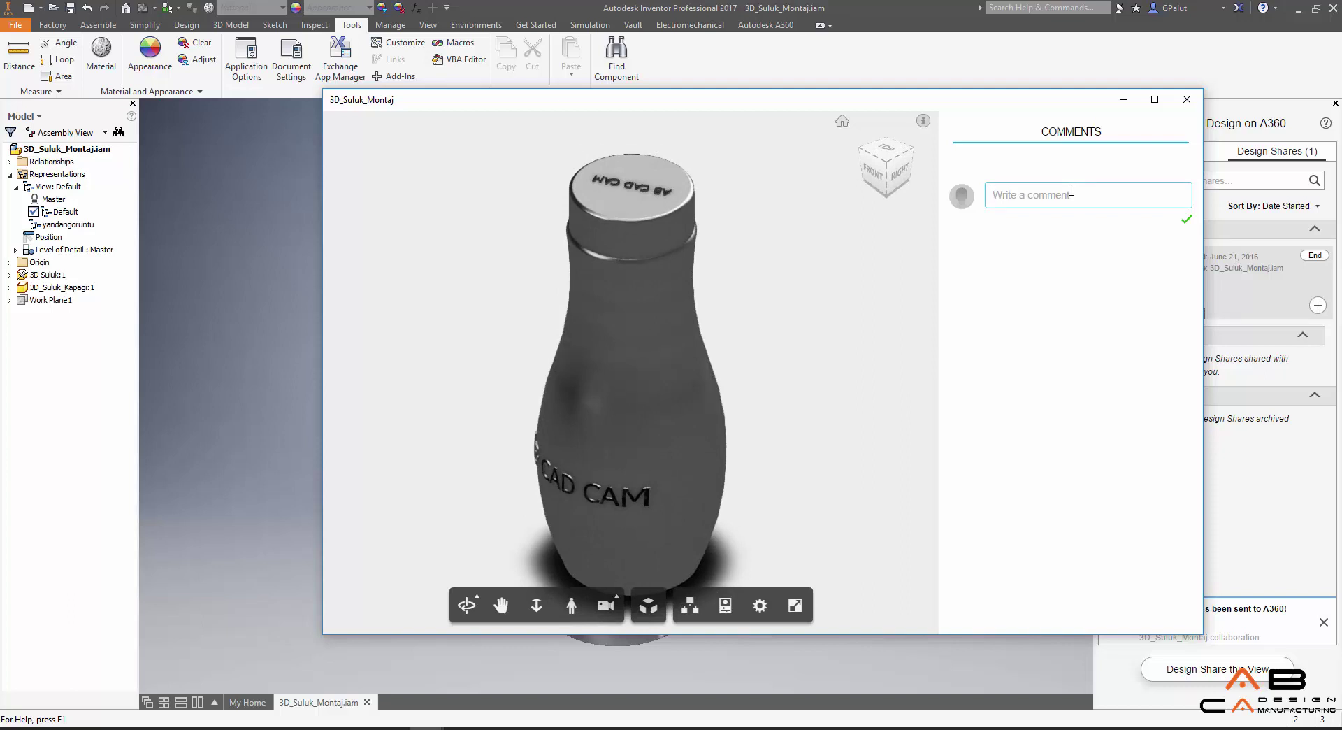
pyautogui.write('D')
pyautogui.press('BackSpace')
pyautogui.write('Deneme')
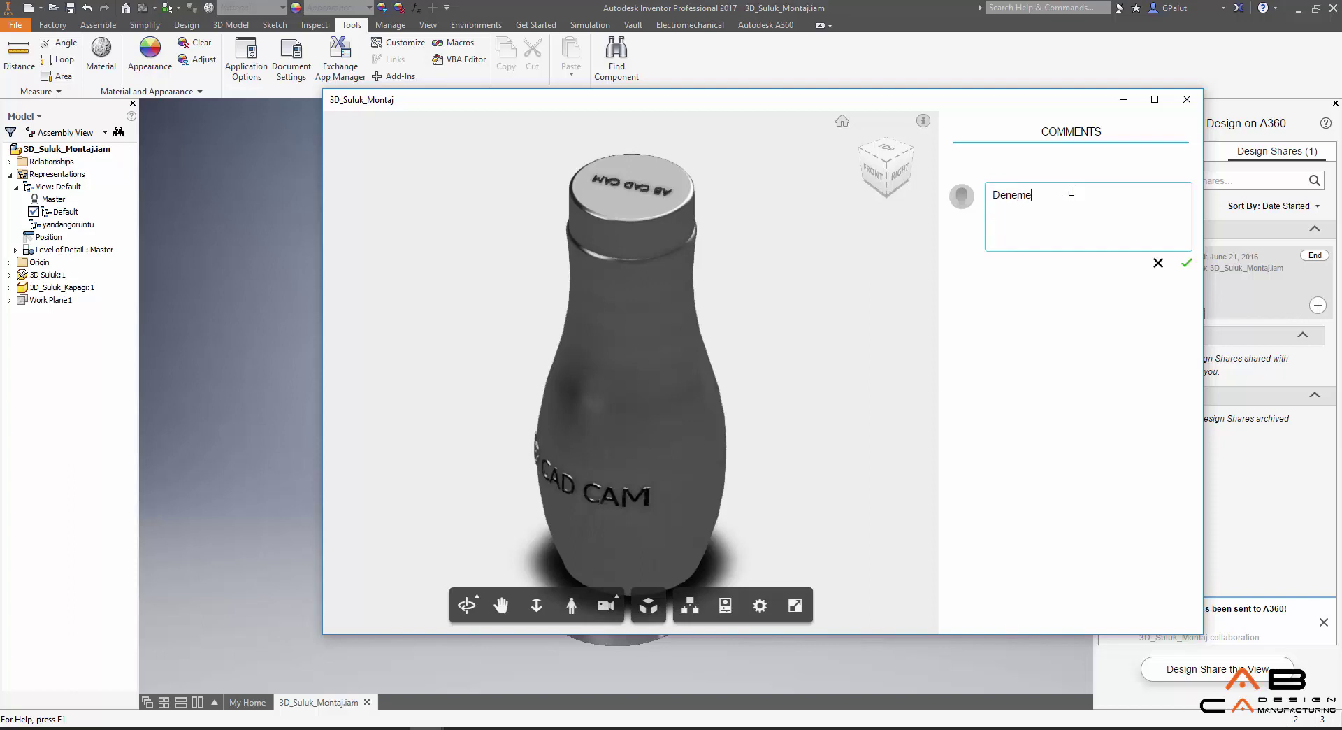
pyautogui.click(1186, 263)
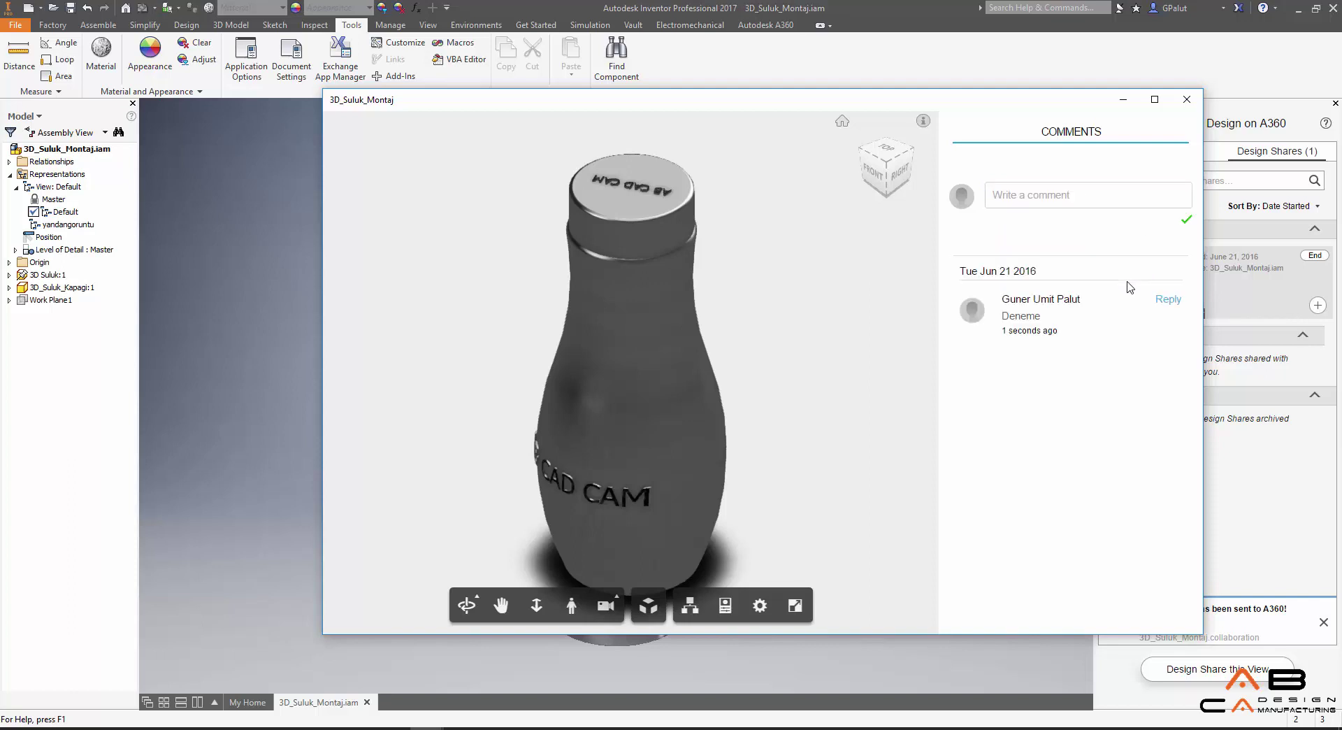
pyautogui.click(1189, 100)
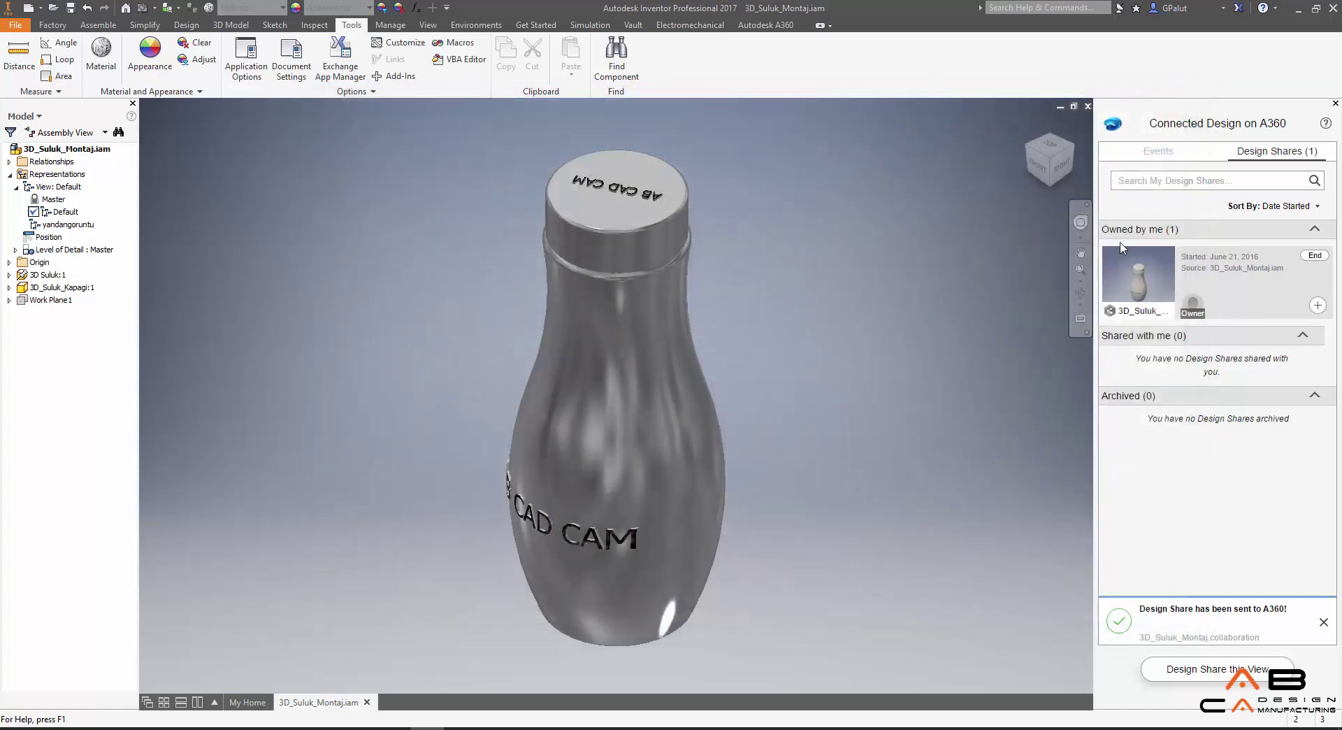
# - Close the Connected Design on A360 side panel, leaving only the bottle assembly visible
pyautogui.click(1337, 104)
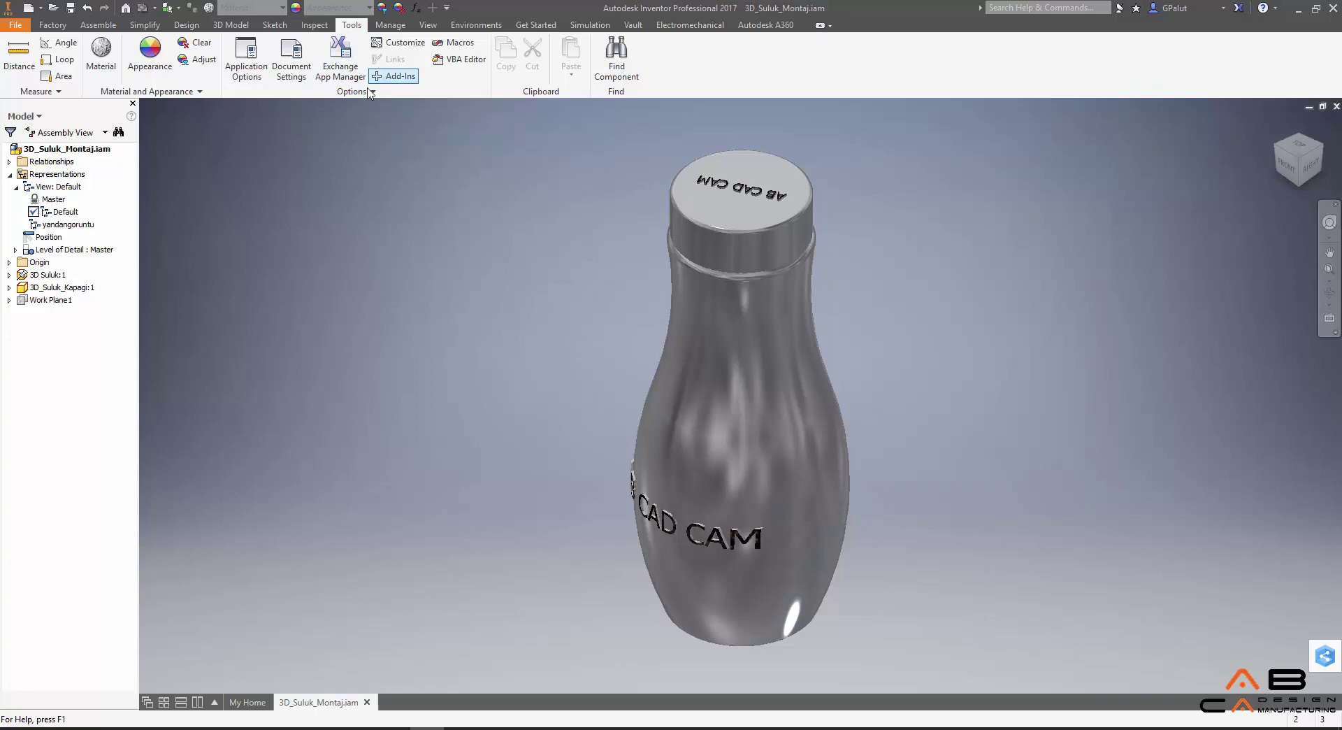
# - In the Add-In Manager, set Connected Design on A360 to unloaded and disable Load Automatically
pyautogui.click(393, 77)
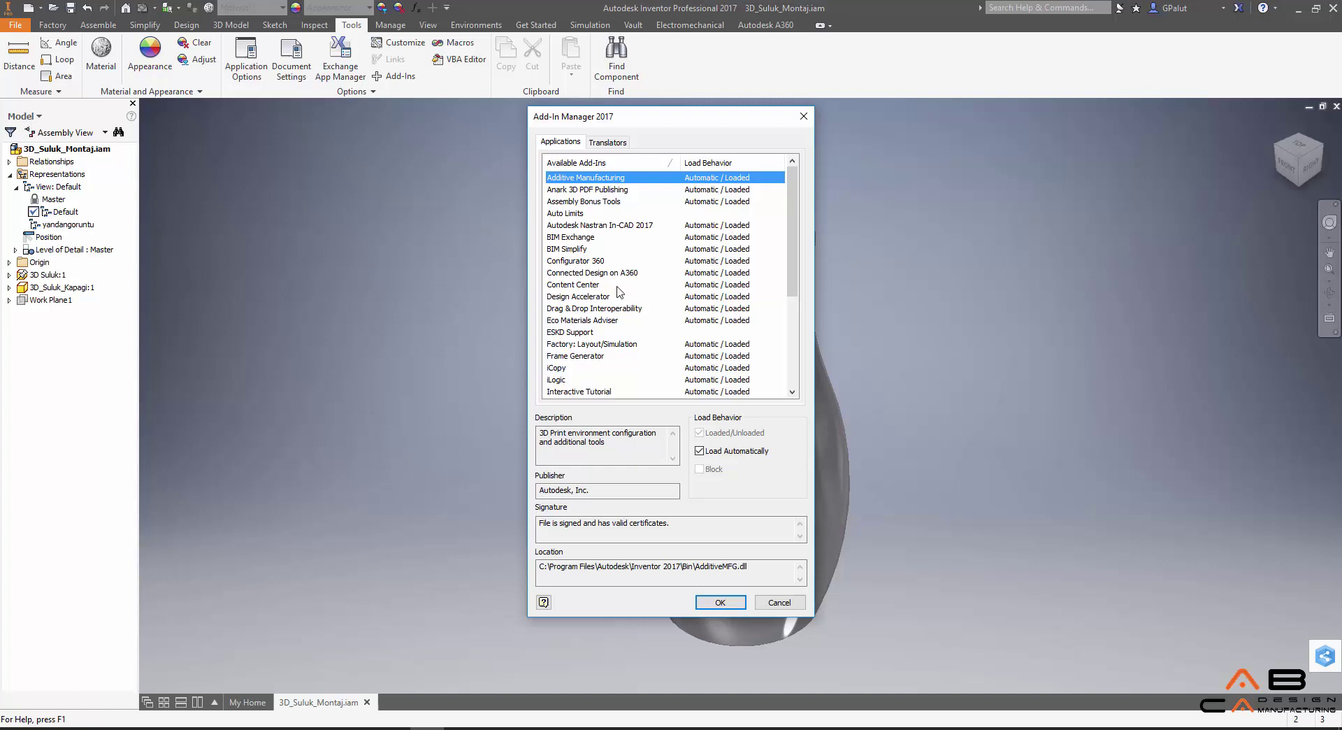
pyautogui.click(595, 274)
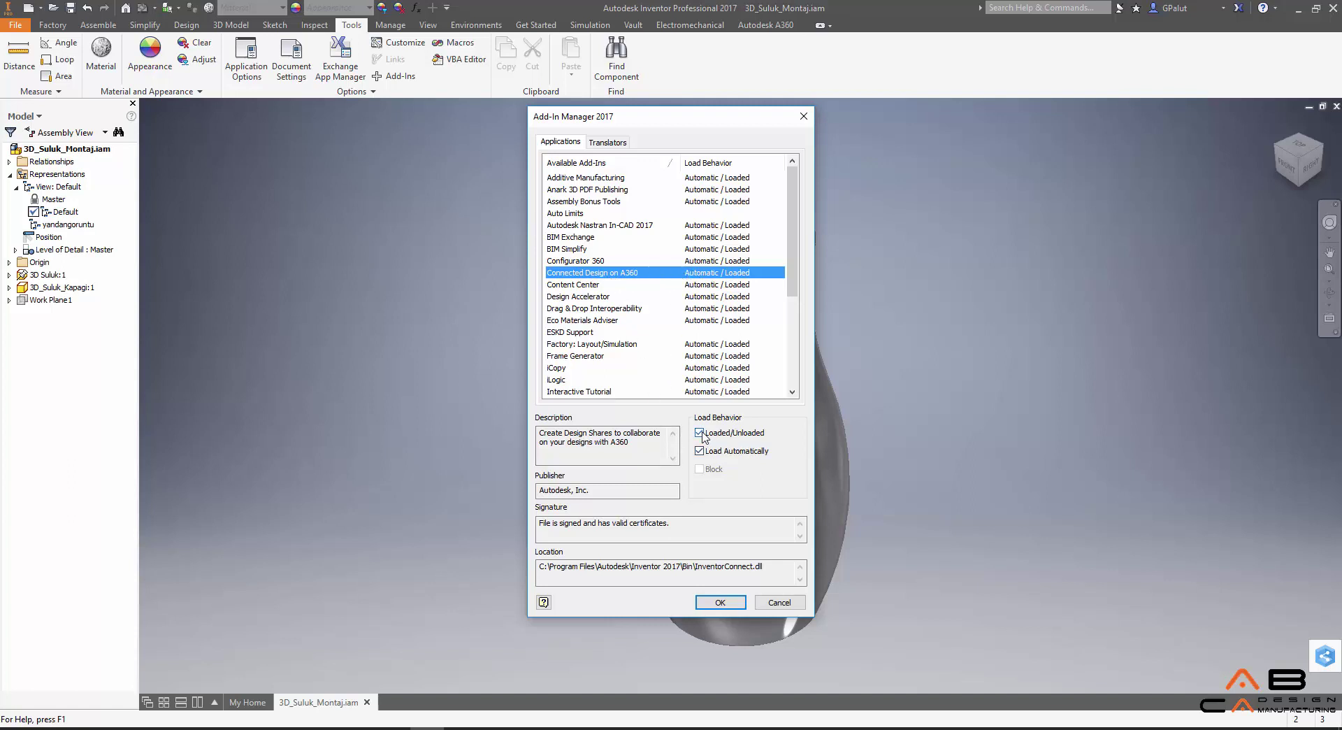
pyautogui.click(701, 434)
pyautogui.click(699, 451)
pyautogui.click(720, 603)
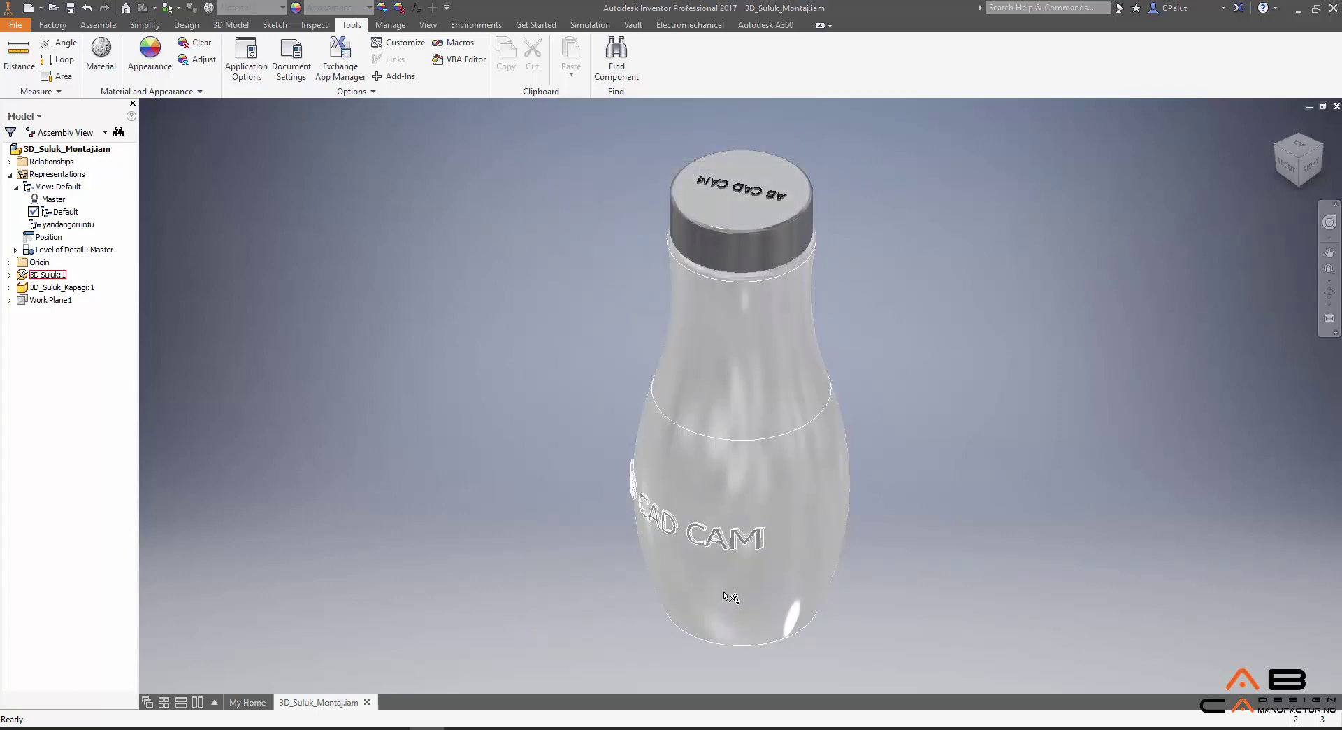